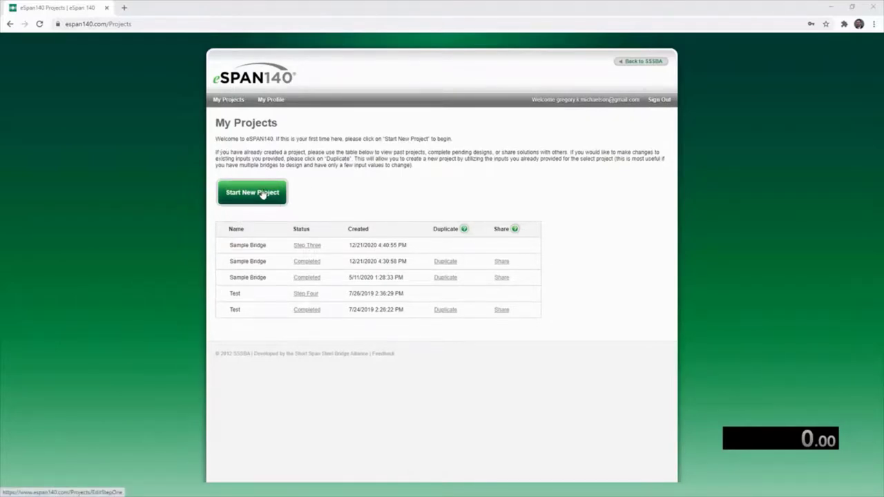
Start a new project 'John Smith Bridge' with Preliminary Design status, located in Huntington.
{"action": "left_click", "coordinate": [262, 195]}
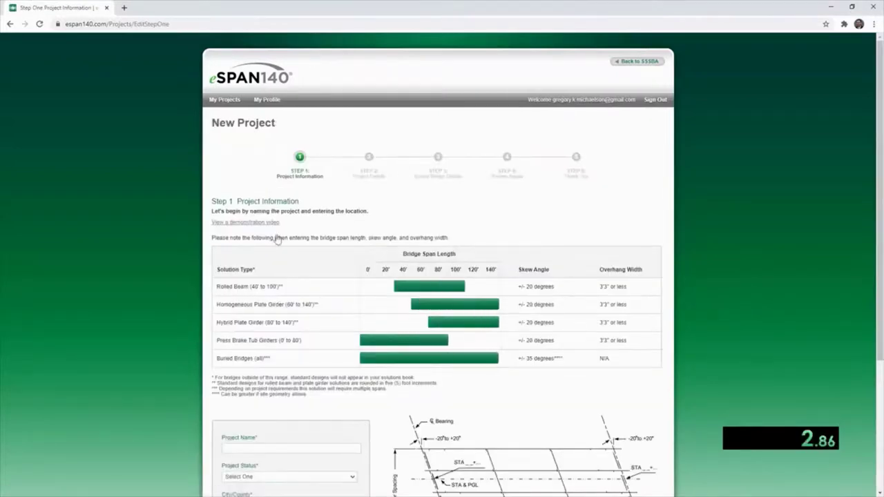
{"action": "scroll", "coordinate": [302, 283], "scroll_direction": "down", "scroll_amount": 3}
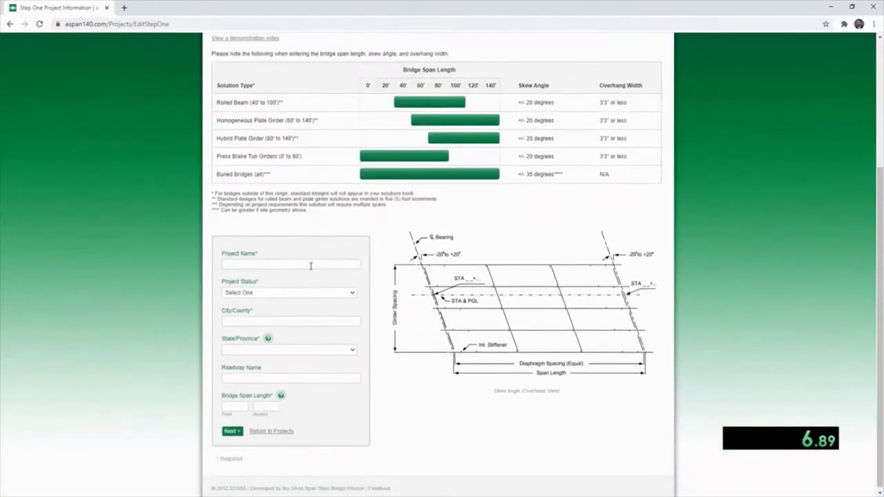
{"action": "left_click", "coordinate": [312, 265]}
{"action": "type", "text": "John"}
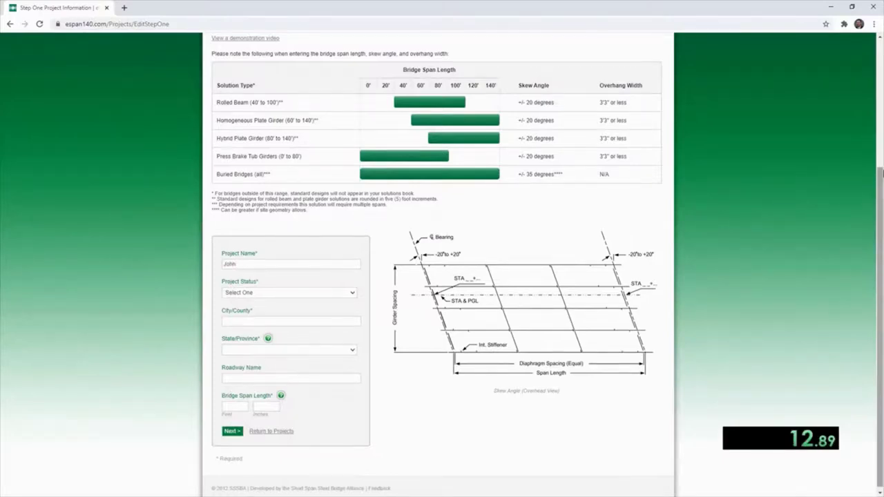
{"action": "type", "text": " Smith Bridge"}
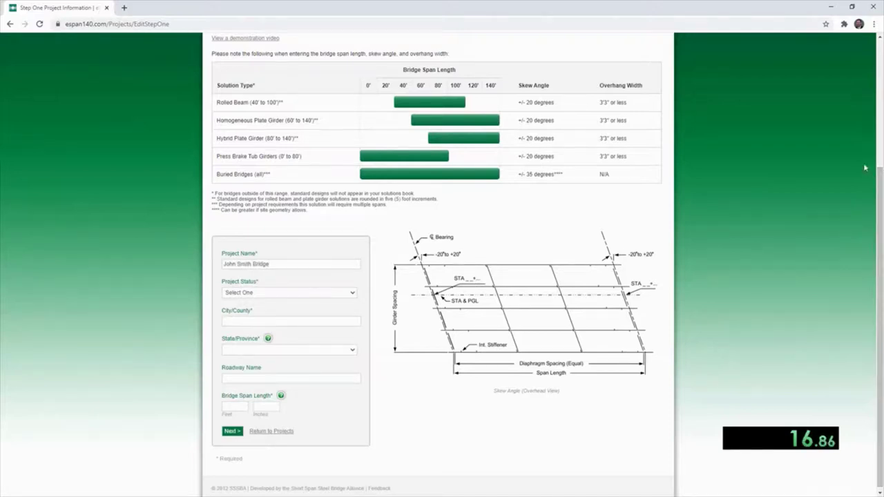
{"action": "left_click", "coordinate": [298, 291]}
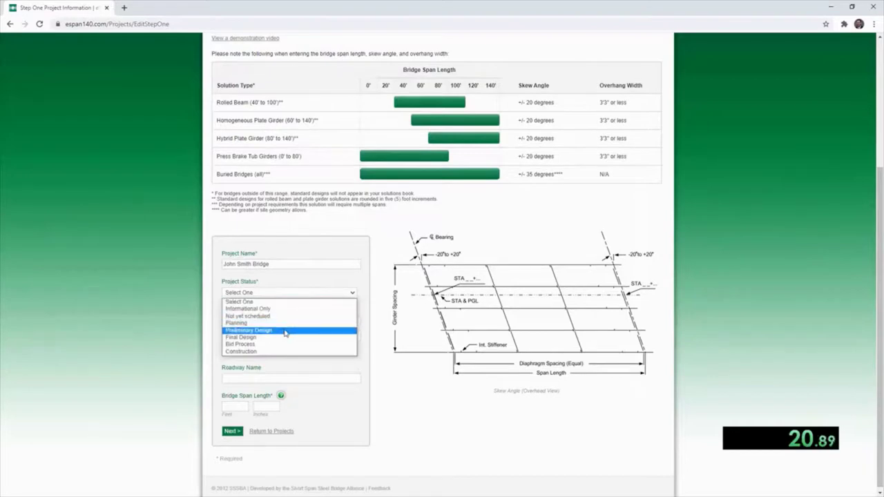
{"action": "left_click", "coordinate": [286, 330]}
{"action": "left_click", "coordinate": [286, 320]}
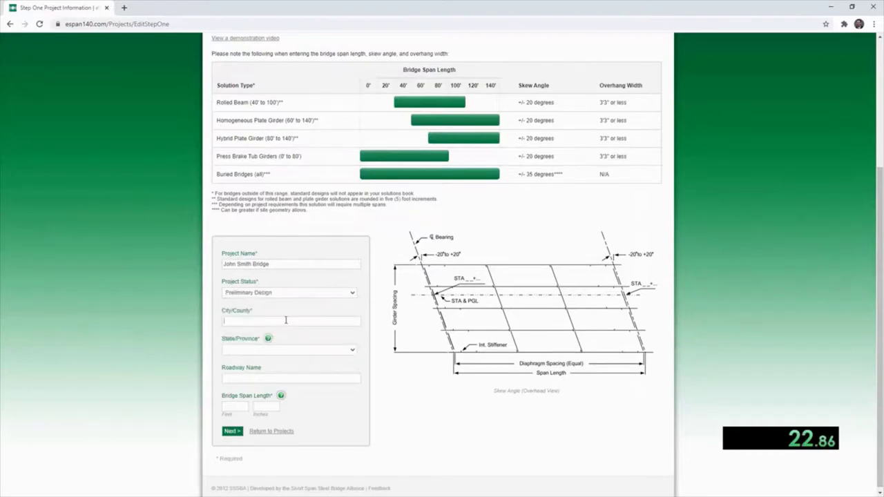
{"action": "type", "text": "Huntington"}
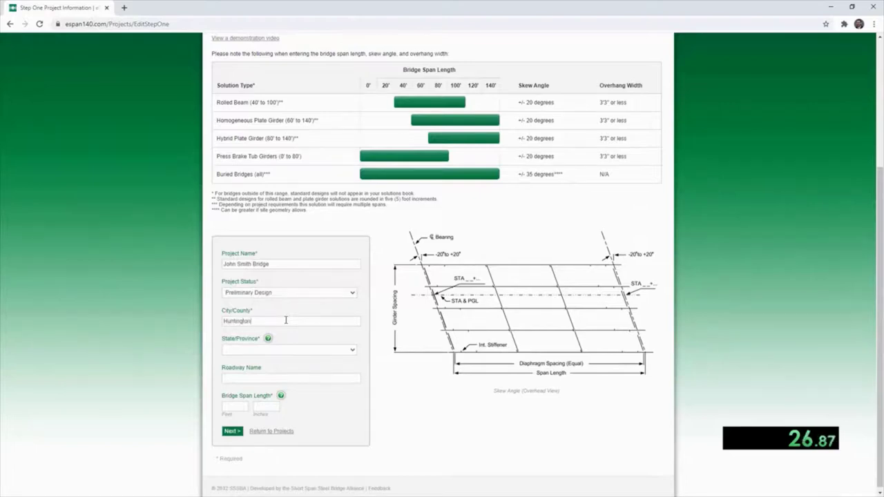
Set the state to West Virginia, roadway Main Street and an 82 ft 4 in span, then continue.
{"action": "left_click", "coordinate": [322, 351]}
{"action": "scroll", "coordinate": [312, 316], "scroll_direction": "down", "scroll_amount": 5}
{"action": "scroll", "coordinate": [312, 315], "scroll_direction": "down", "scroll_amount": 3}
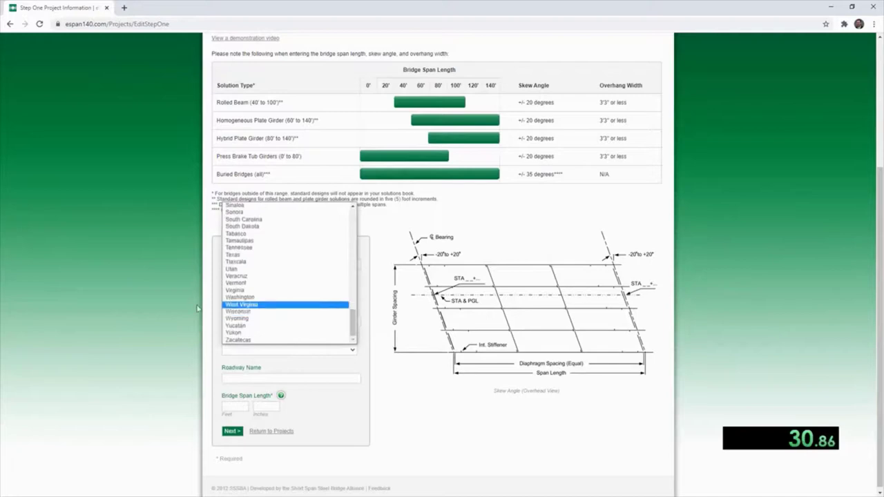
{"action": "left_click", "coordinate": [293, 304]}
{"action": "left_click", "coordinate": [254, 378]}
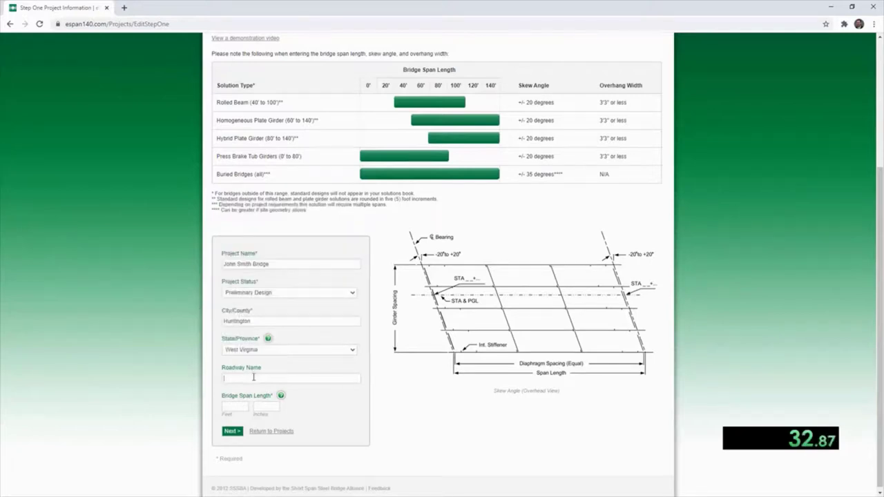
{"action": "type", "text": "Main Street"}
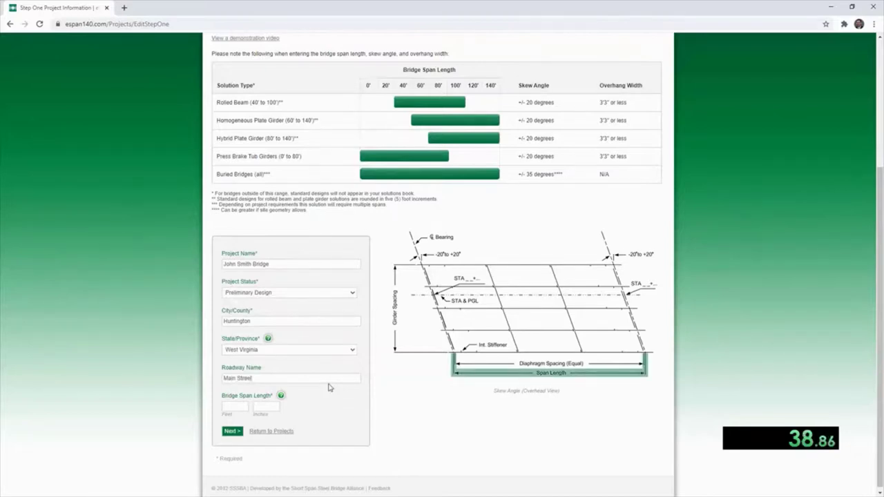
{"action": "key", "text": "Tab"}
{"action": "type", "text": "83"}
{"action": "key", "text": "Tab"}
{"action": "type", "text": "4"}
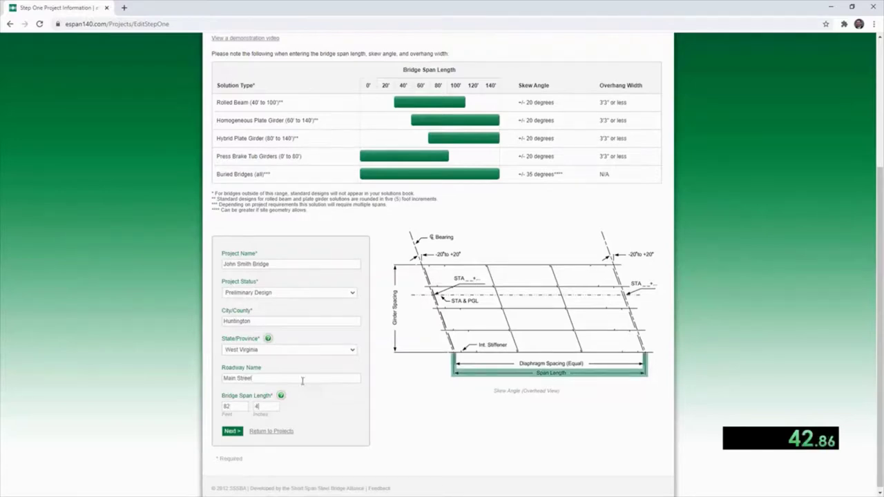
{"action": "left_click", "coordinate": [235, 435]}
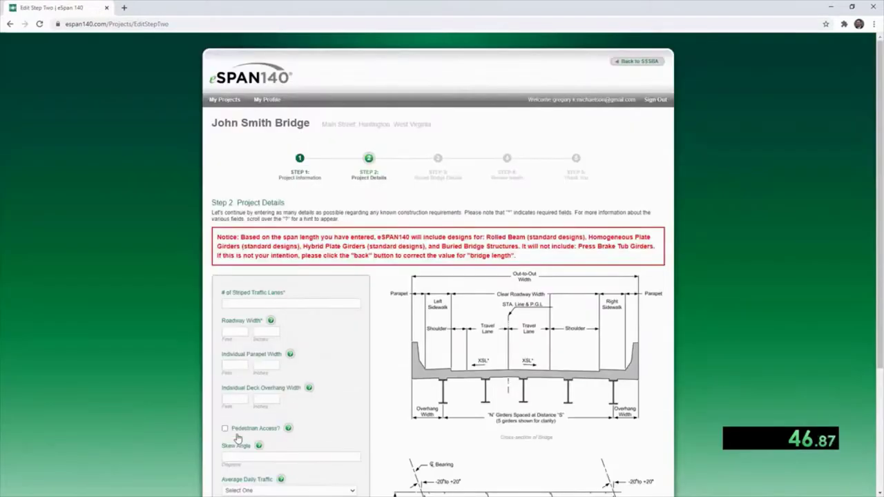
Enter 2 traffic lanes, a 30 ft 0 in roadway, parapet width 13 and 0 in overhang.
{"action": "left_click", "coordinate": [243, 301]}
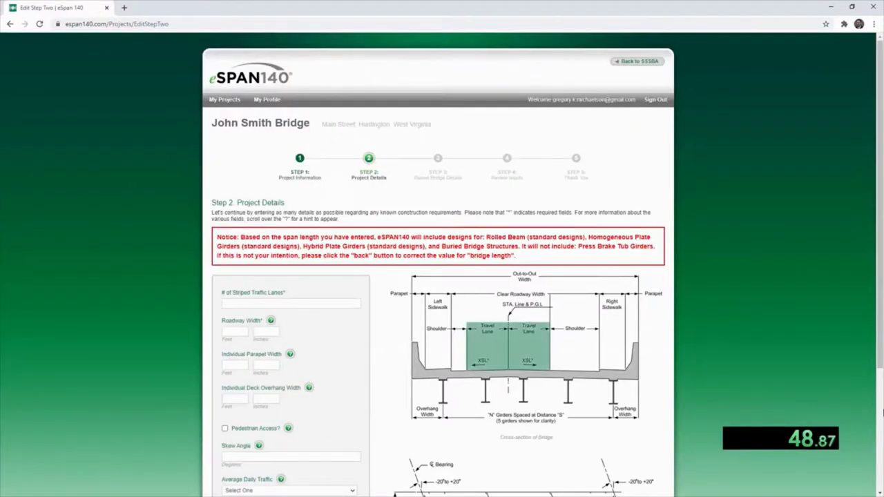
{"action": "type", "text": "2"}
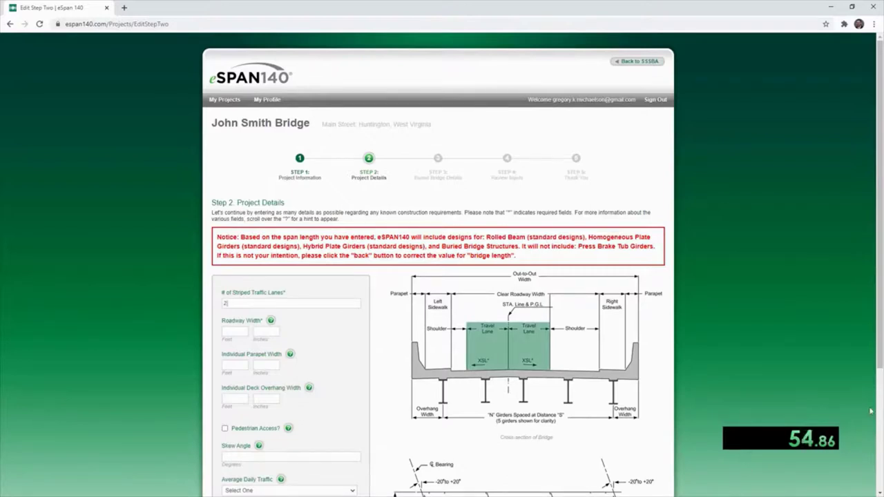
{"action": "left_click", "coordinate": [242, 330]}
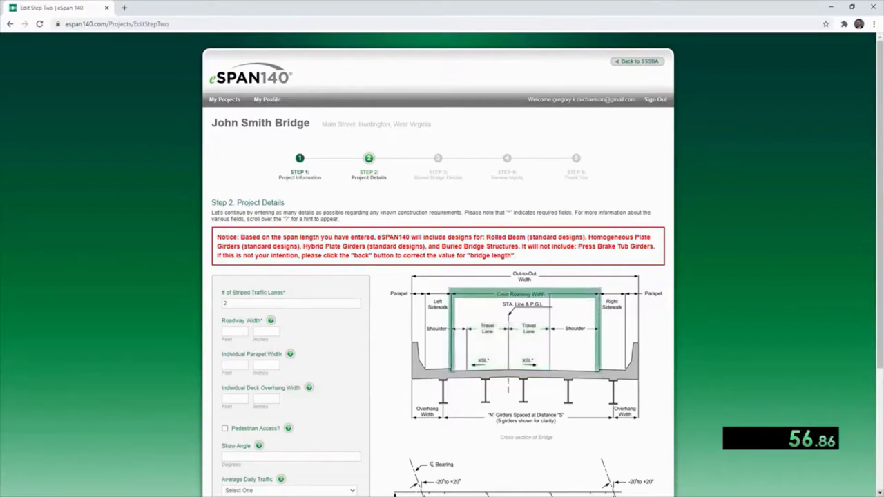
{"action": "type", "text": "30"}
{"action": "key", "text": "Tab"}
{"action": "type", "text": "0"}
{"action": "key", "text": "Tab"}
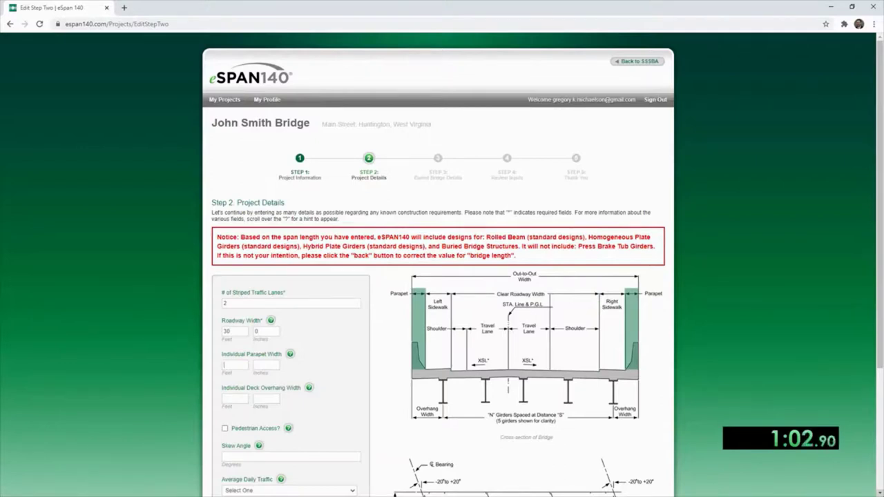
{"action": "type", "text": "1"}
{"action": "type", "text": "3"}
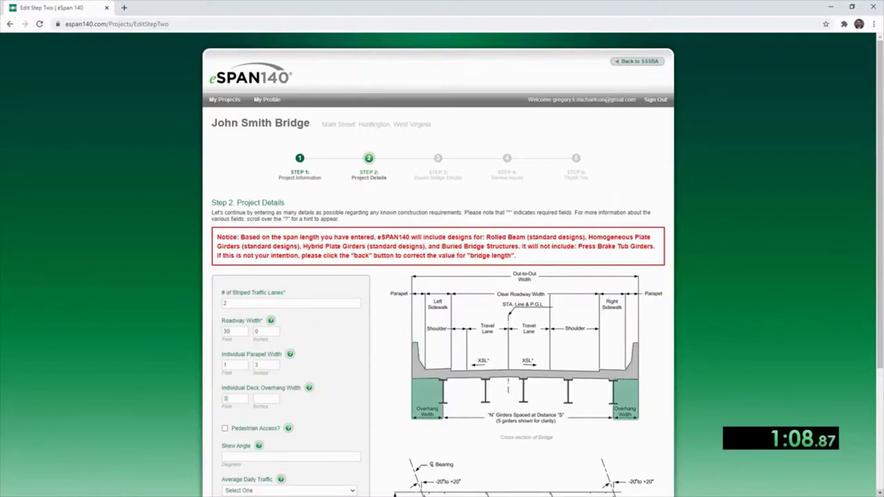
{"action": "key", "text": "Tab"}
{"action": "type", "text": "0"}
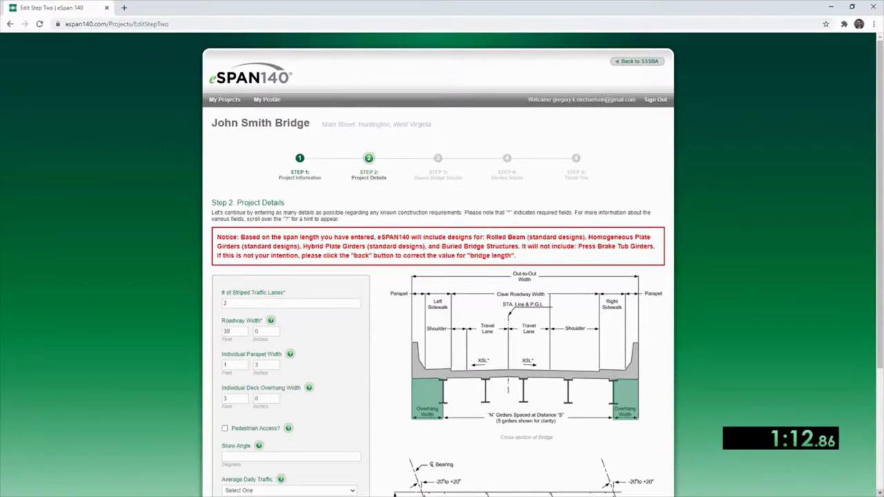
Set a 15° skew angle, 501-2,000 average daily traffic and 0-45 mph design speed, then continue.
{"action": "scroll", "coordinate": [399, 340], "scroll_direction": "down", "scroll_amount": 1}
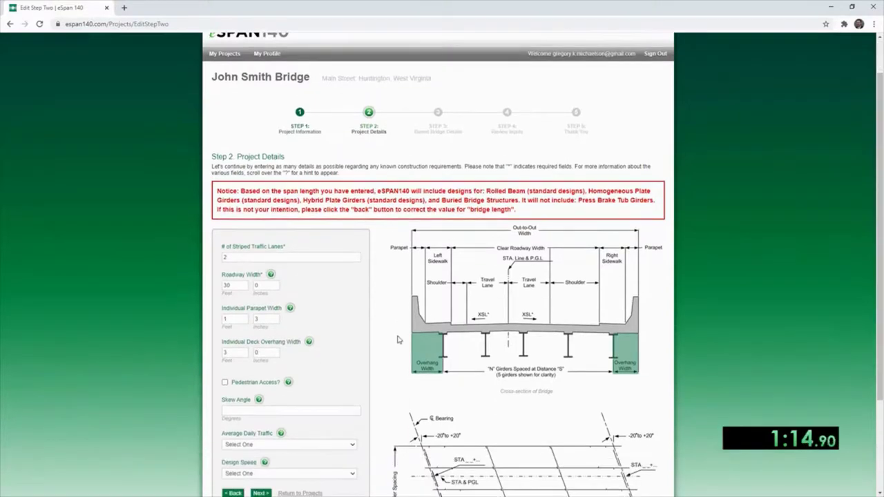
{"action": "scroll", "coordinate": [397, 340], "scroll_direction": "down", "scroll_amount": 1}
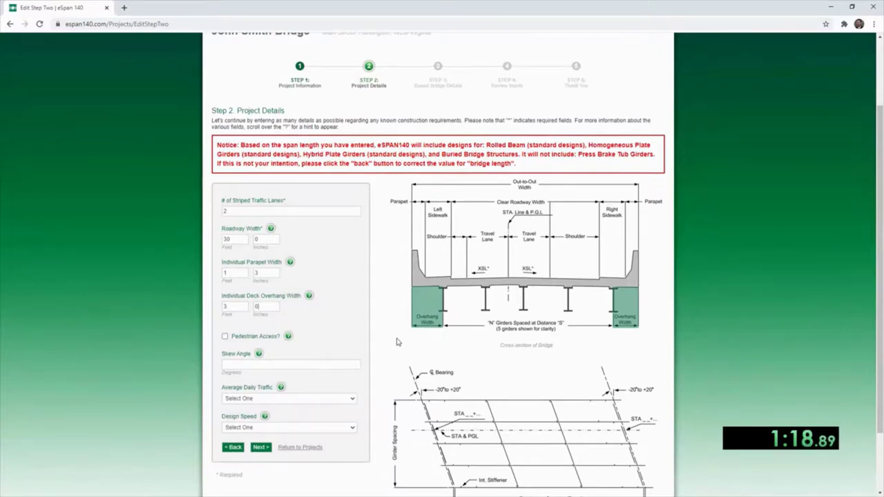
{"action": "scroll", "coordinate": [353, 356], "scroll_direction": "down", "scroll_amount": 1}
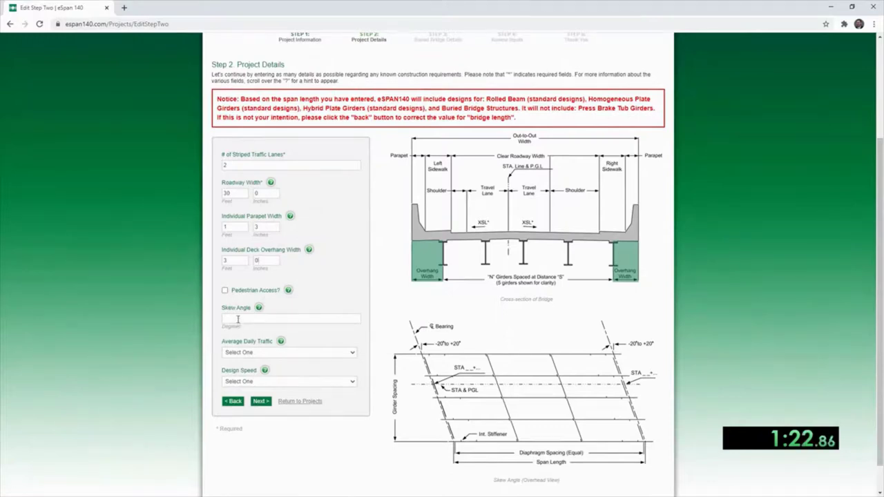
{"action": "left_click", "coordinate": [238, 319]}
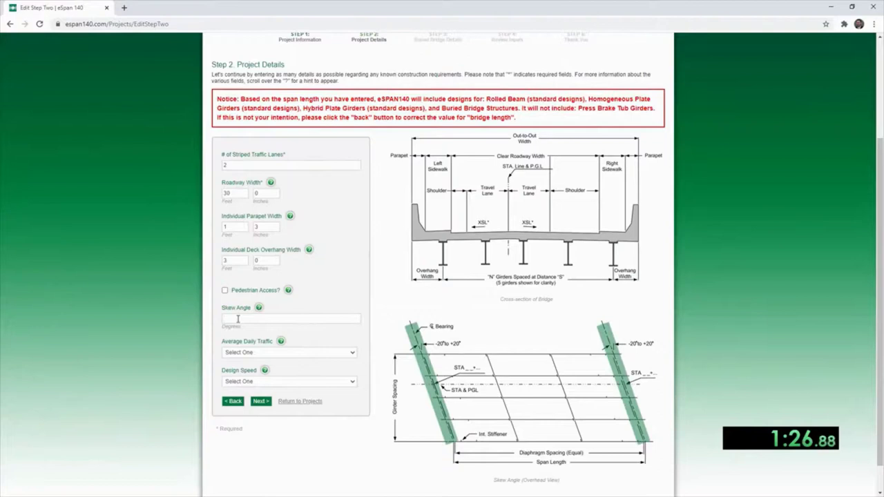
{"action": "left_click", "coordinate": [238, 319]}
{"action": "type", "text": "15"}
{"action": "left_click", "coordinate": [261, 353]}
{"action": "left_click", "coordinate": [252, 377]}
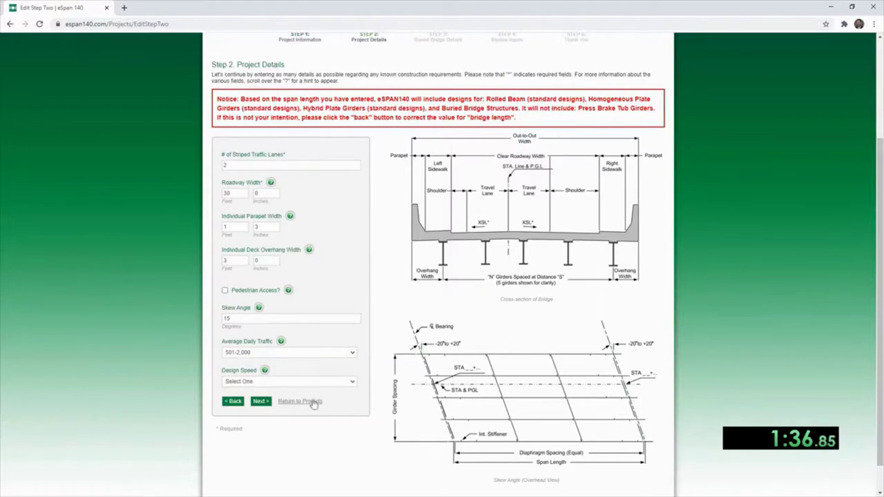
{"action": "left_click", "coordinate": [268, 381]}
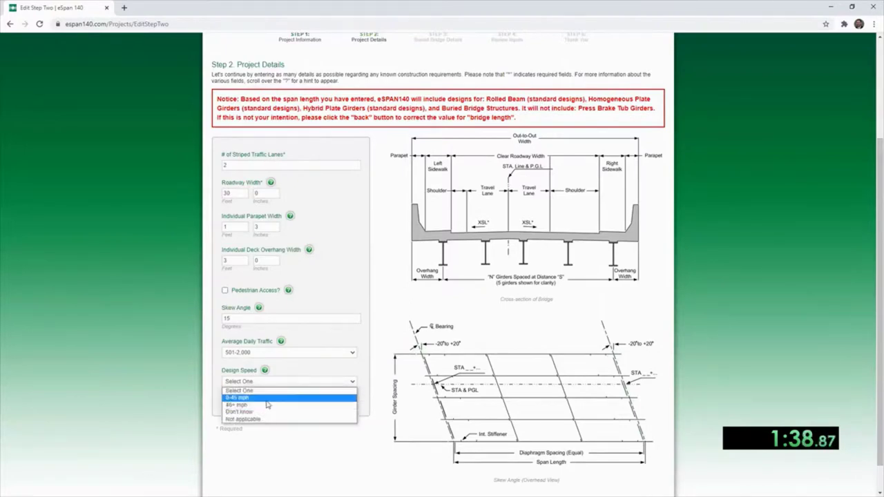
{"action": "left_click", "coordinate": [267, 398]}
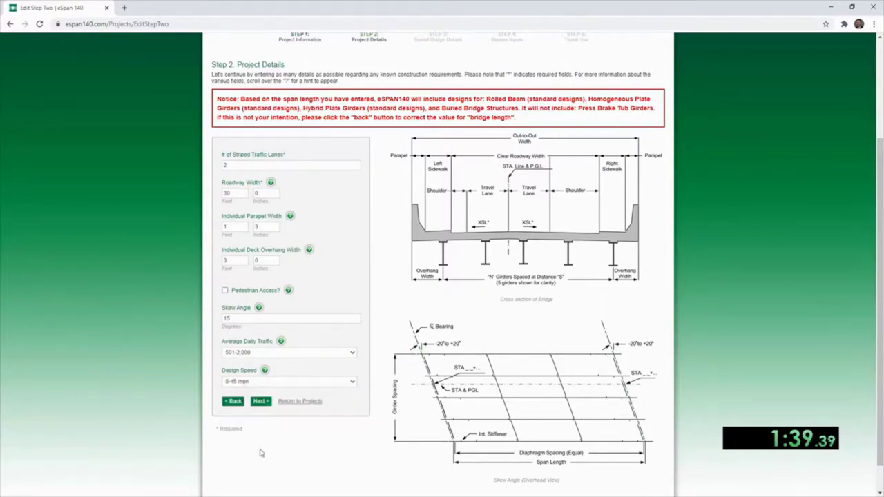
{"action": "left_click", "coordinate": [261, 402]}
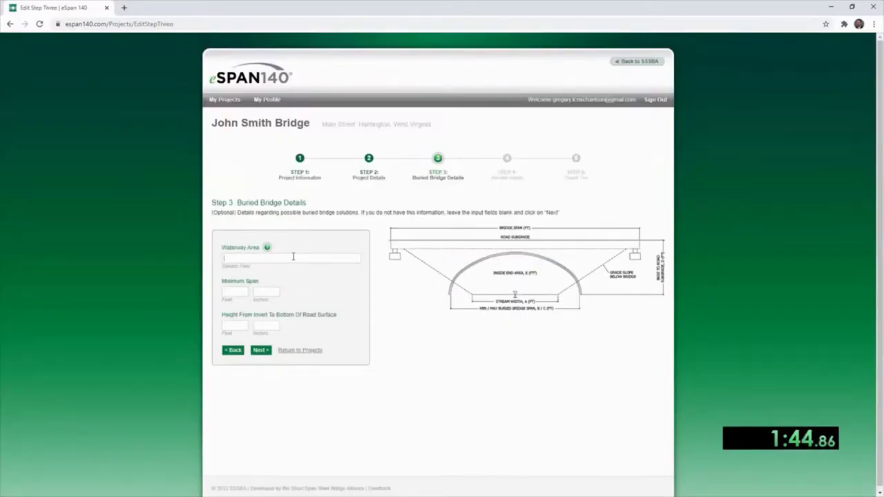
Enter a 500 sq ft waterway area and a 60 ft minimum span for the buried bridge.
{"action": "type", "text": "500"}
{"action": "key", "text": "Tab"}
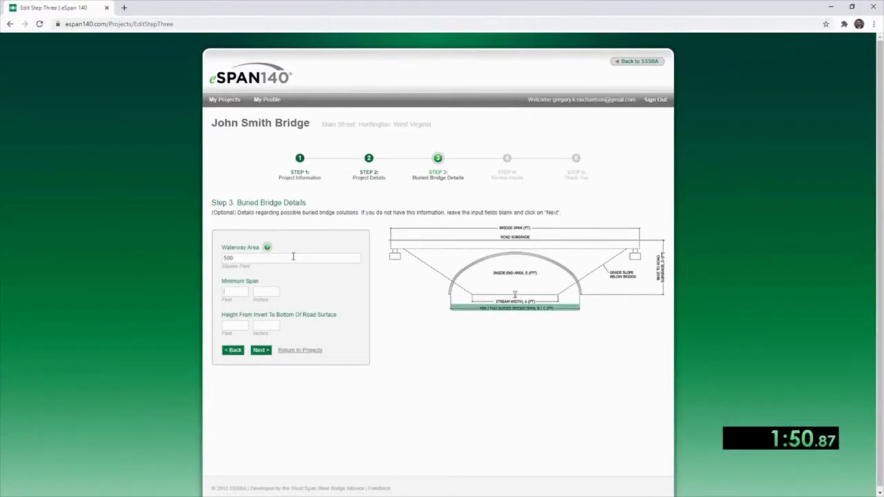
{"action": "type", "text": "60"}
{"action": "key", "text": "Tab"}
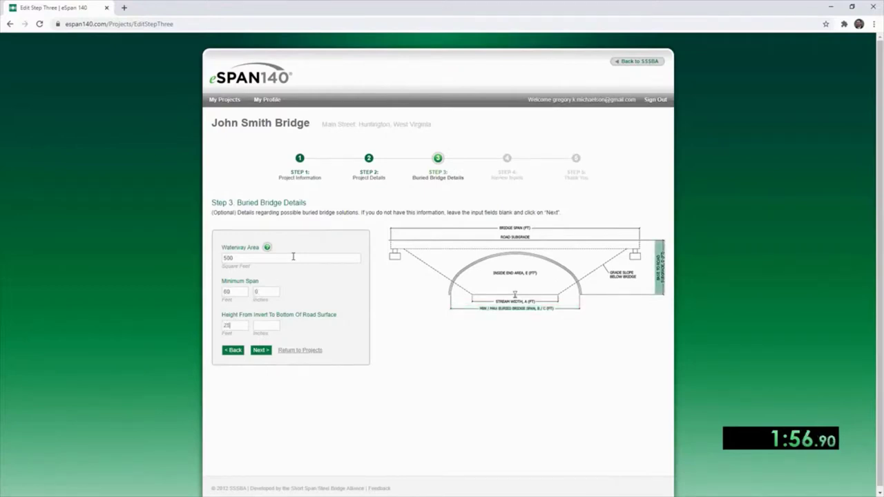
Complete the height entry, go to the project review and submit it with the disclaimer accepted.
{"action": "type", "text": "0"}
{"action": "left_click", "coordinate": [266, 353]}
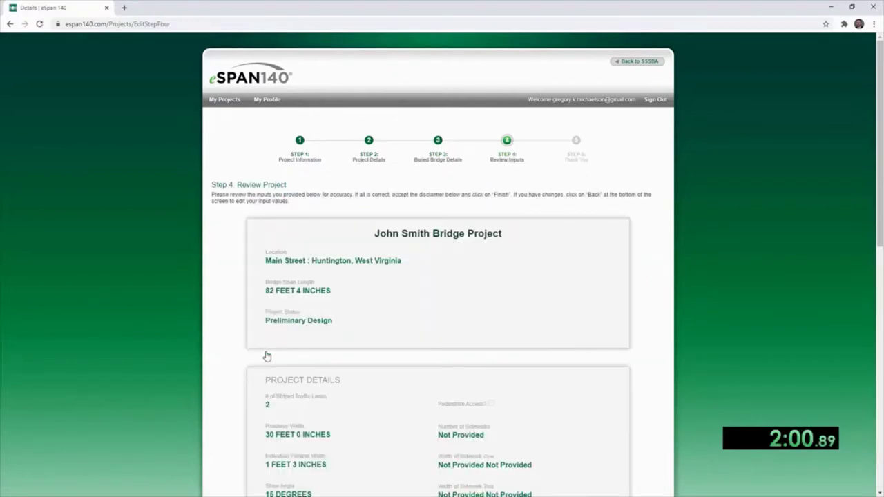
{"action": "scroll", "coordinate": [266, 285], "scroll_direction": "down", "scroll_amount": 3}
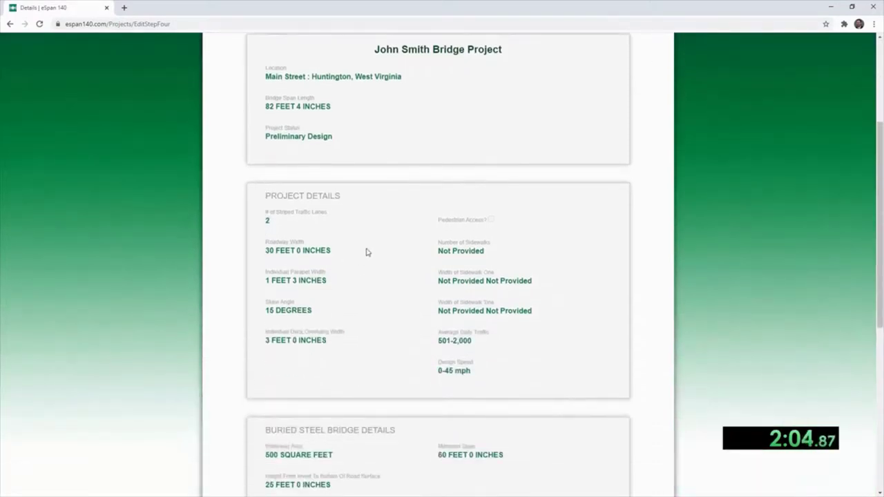
{"action": "scroll", "coordinate": [367, 252], "scroll_direction": "down", "scroll_amount": 6}
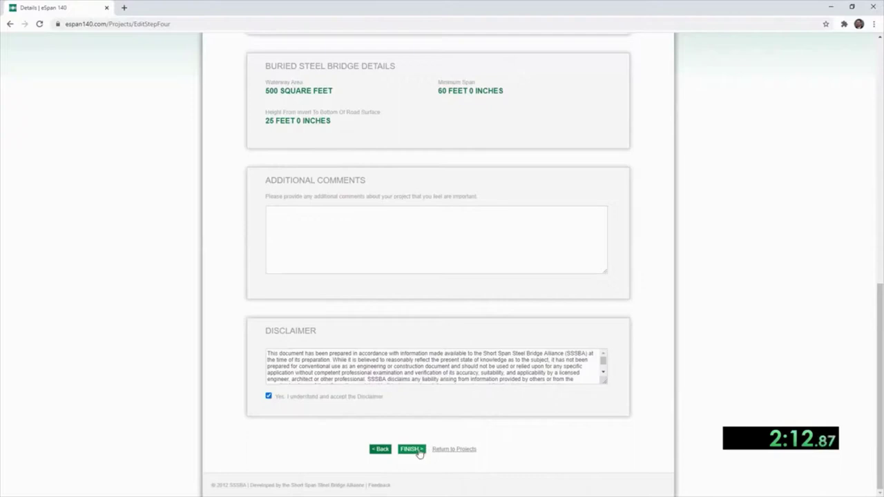
{"action": "left_click", "coordinate": [419, 453]}
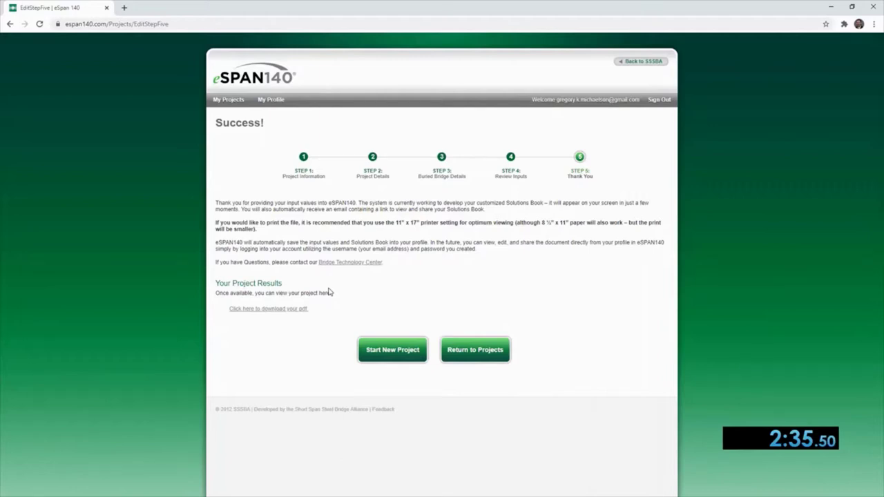
Download the generated solutions PDF from the Success page's project results link.
{"action": "left_click", "coordinate": [261, 310]}
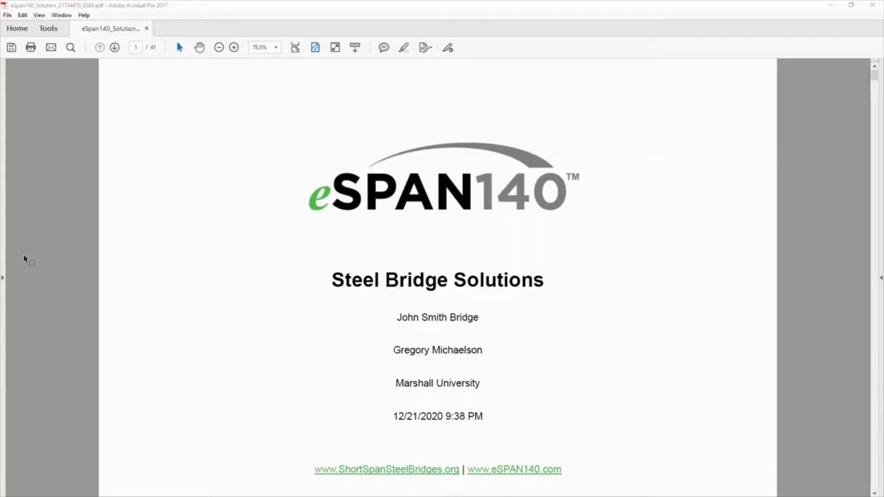
Scroll the Solutions Book from the title page to the Short Span Steel Bridge Solutions divider on page 5.
{"action": "scroll", "coordinate": [66, 238], "scroll_direction": "down", "scroll_amount": 3}
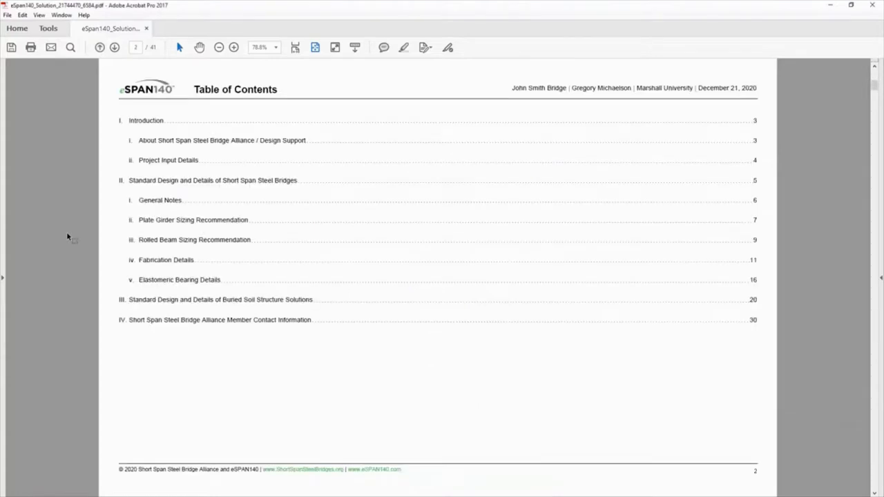
{"action": "scroll", "coordinate": [66, 237], "scroll_direction": "down", "scroll_amount": 3}
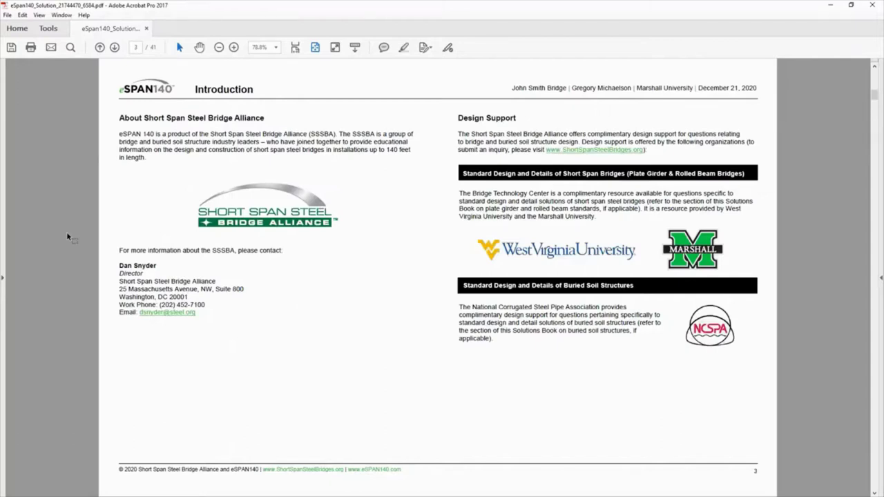
{"action": "scroll", "coordinate": [67, 236], "scroll_direction": "down", "scroll_amount": 3}
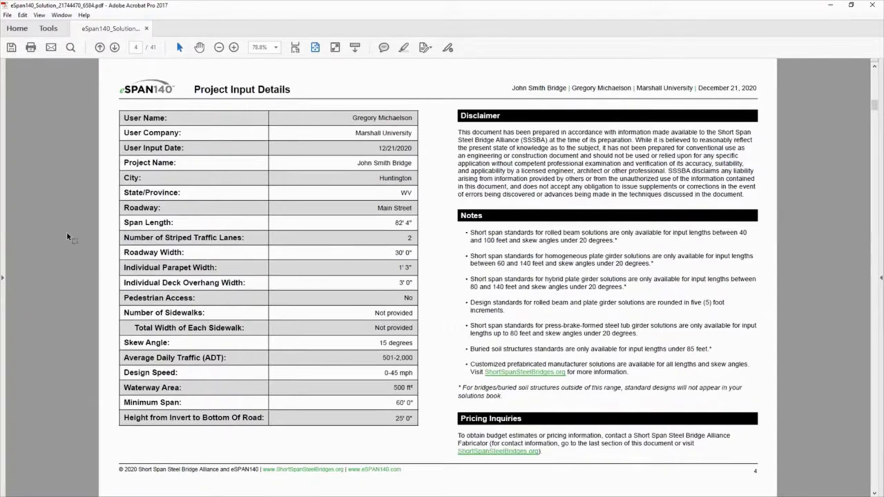
{"action": "scroll", "coordinate": [67, 236], "scroll_direction": "down", "scroll_amount": 3}
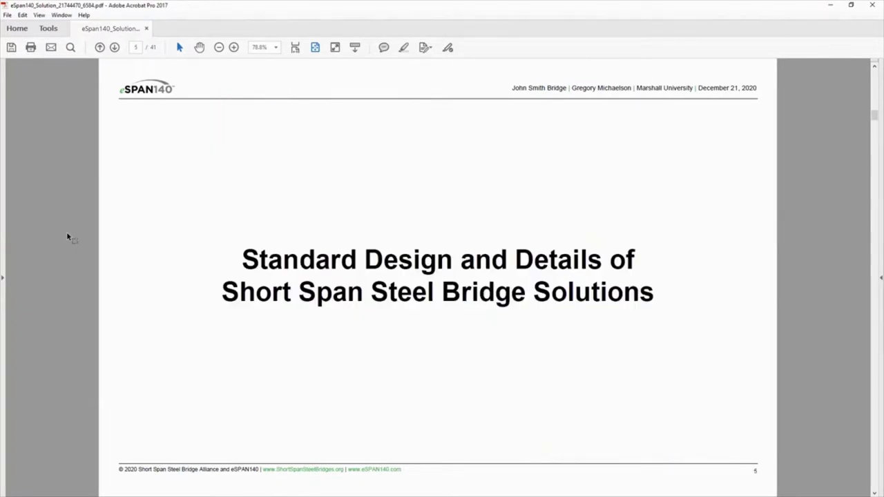
Scroll through the girder, fabrication and bearing pages 6–19 to the page 20 divider.
{"action": "scroll", "coordinate": [67, 236], "scroll_direction": "down", "scroll_amount": 3}
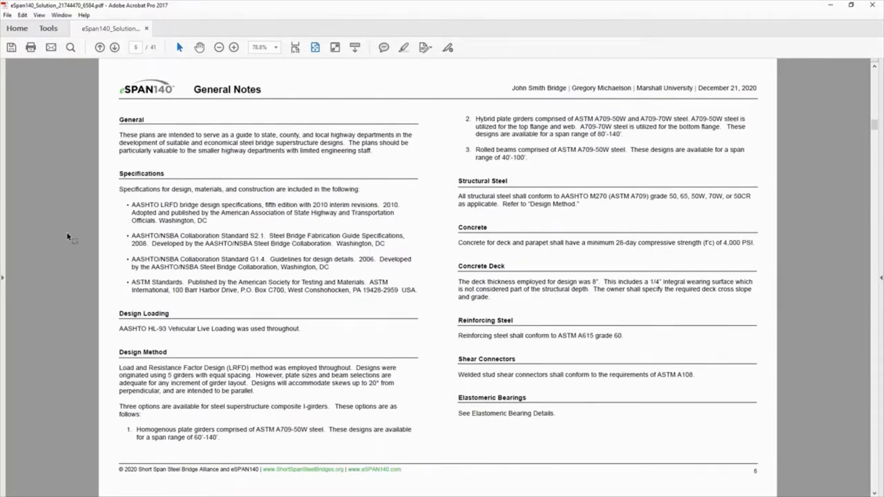
{"action": "scroll", "coordinate": [67, 237], "scroll_direction": "down", "scroll_amount": 3}
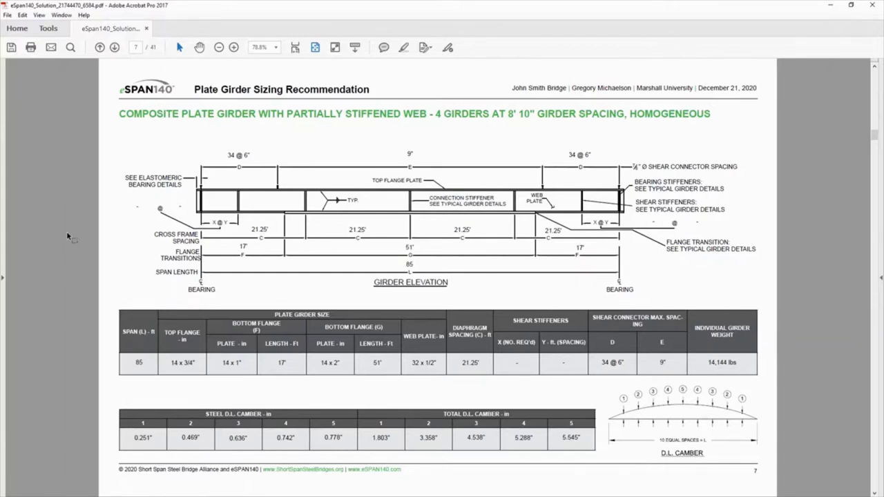
{"action": "scroll", "coordinate": [70, 218], "scroll_direction": "down", "scroll_amount": 1}
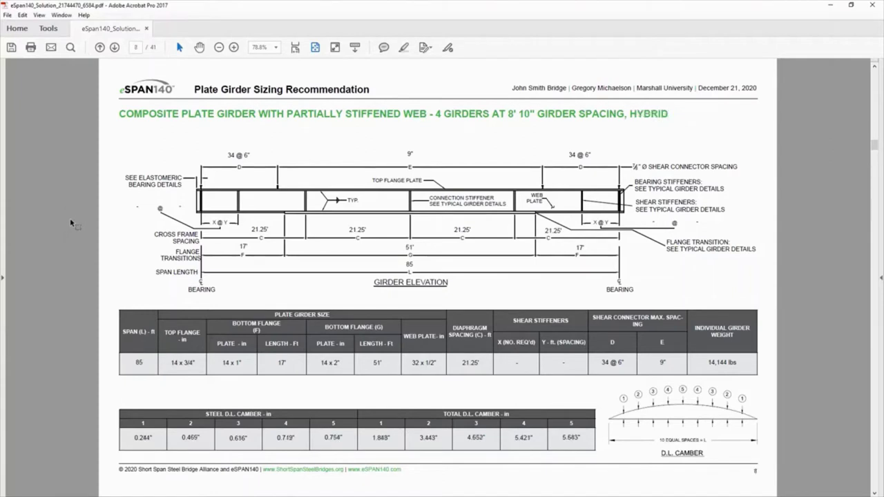
{"action": "scroll", "coordinate": [70, 217], "scroll_direction": "down", "scroll_amount": 1}
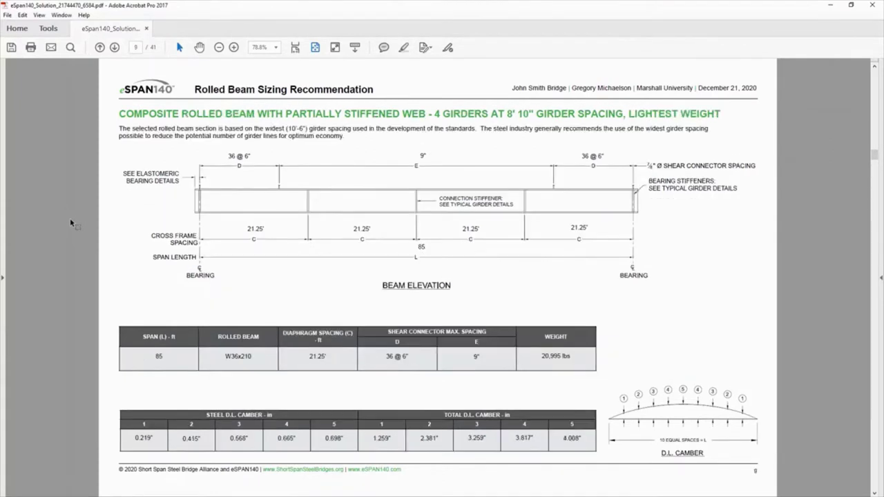
{"action": "scroll", "coordinate": [70, 217], "scroll_direction": "down", "scroll_amount": 1}
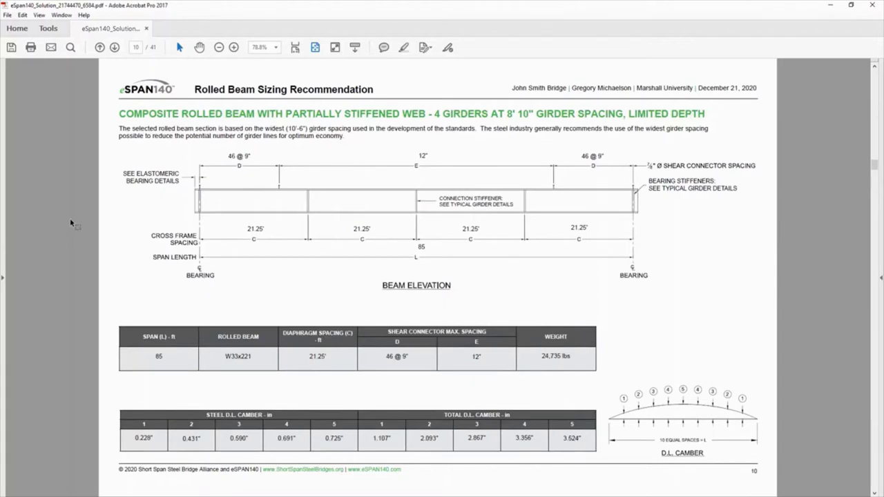
{"action": "scroll", "coordinate": [70, 217], "scroll_direction": "down", "scroll_amount": 1}
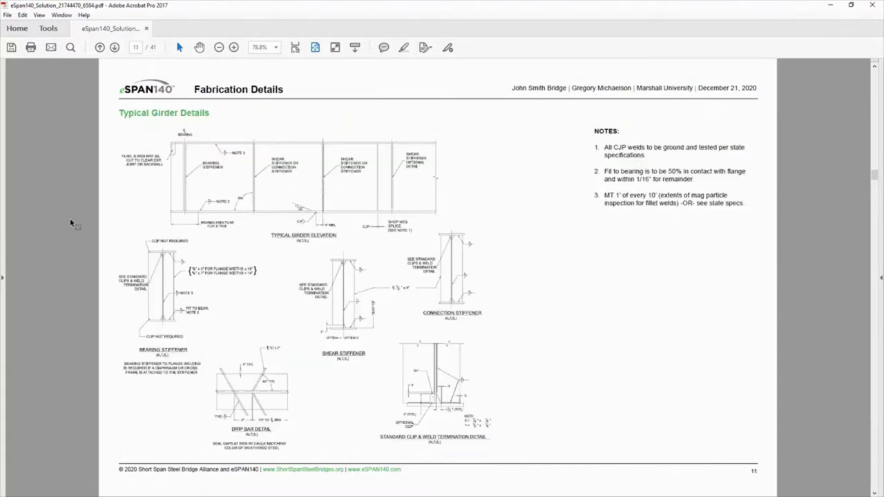
{"action": "scroll", "coordinate": [70, 222], "scroll_direction": "down", "scroll_amount": 1}
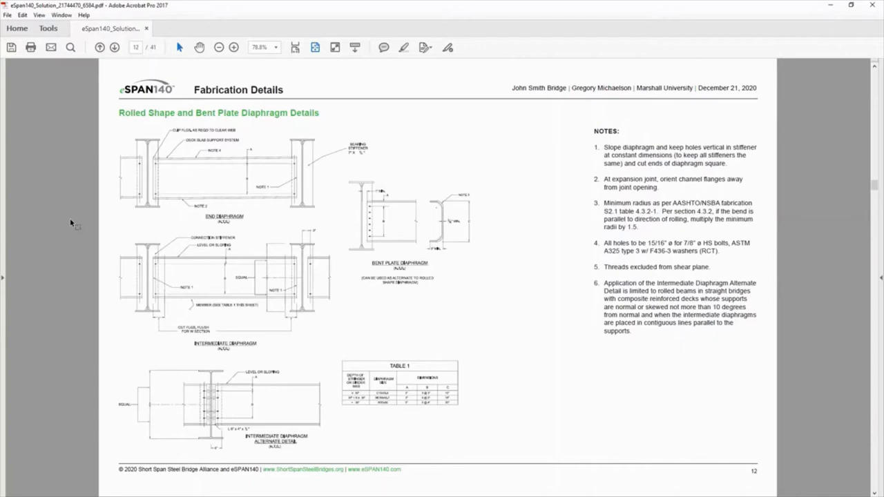
{"action": "scroll", "coordinate": [71, 222], "scroll_direction": "down", "scroll_amount": 1}
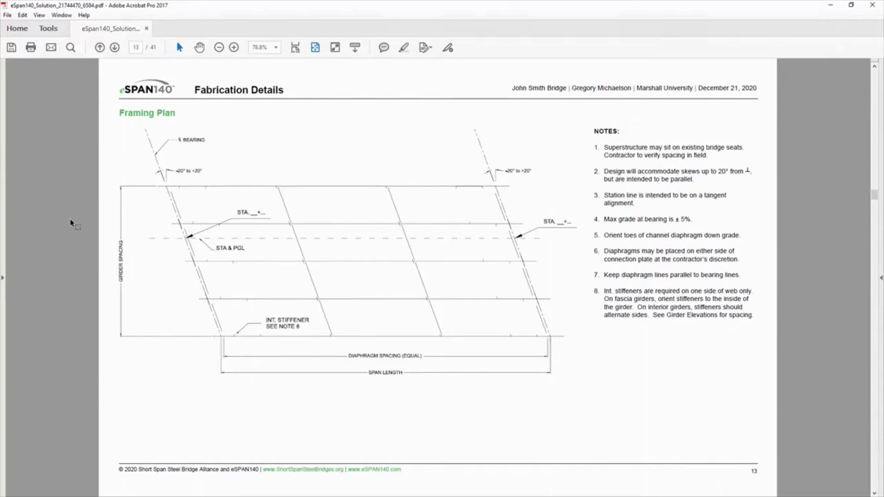
{"action": "scroll", "coordinate": [70, 218], "scroll_direction": "down", "scroll_amount": 1}
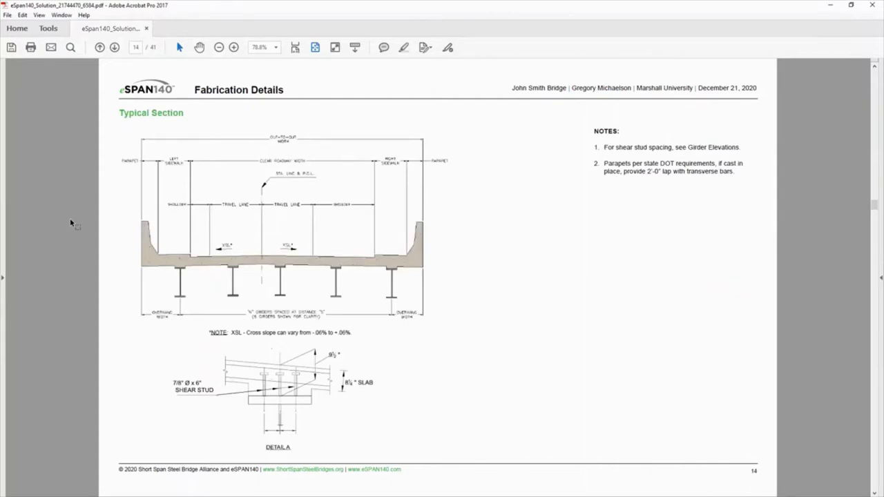
{"action": "scroll", "coordinate": [70, 218], "scroll_direction": "down", "scroll_amount": 1}
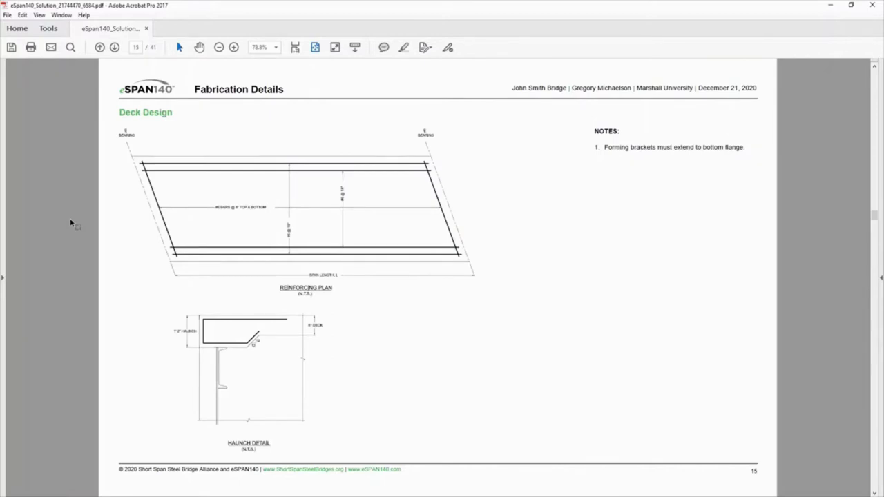
{"action": "scroll", "coordinate": [70, 218], "scroll_direction": "down", "scroll_amount": 1}
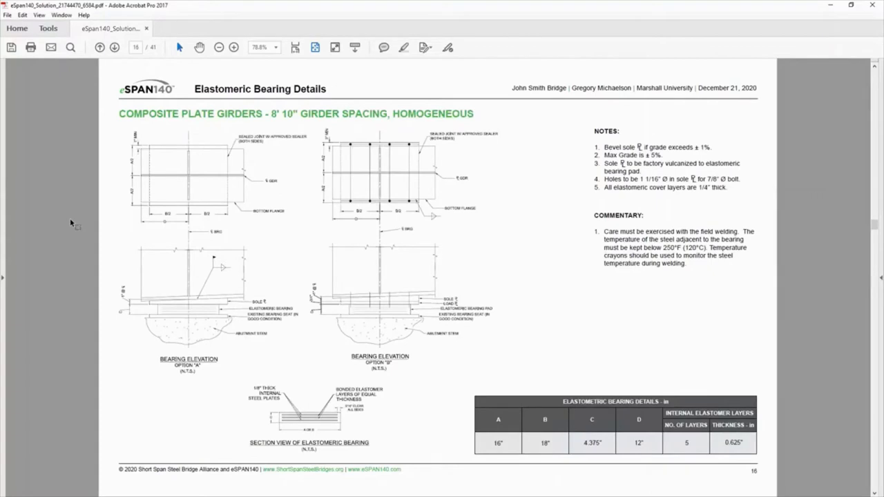
{"action": "scroll", "coordinate": [70, 217], "scroll_direction": "down", "scroll_amount": 1}
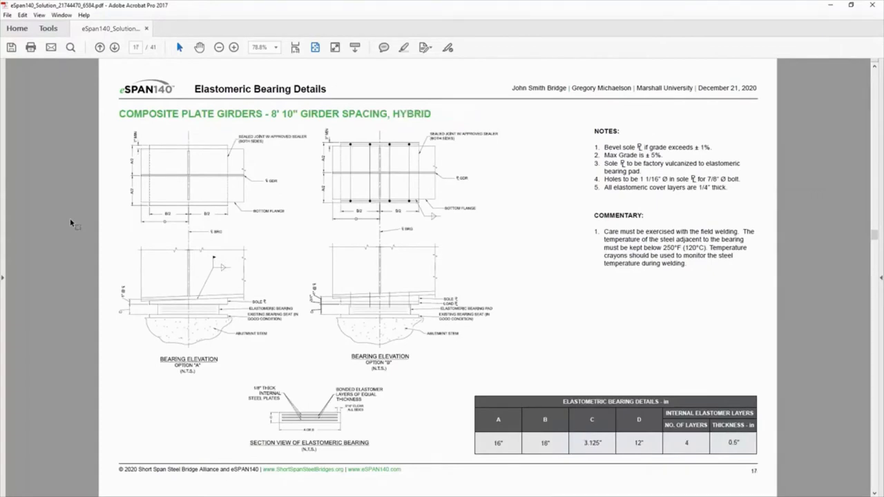
{"action": "scroll", "coordinate": [70, 218], "scroll_direction": "down", "scroll_amount": 3}
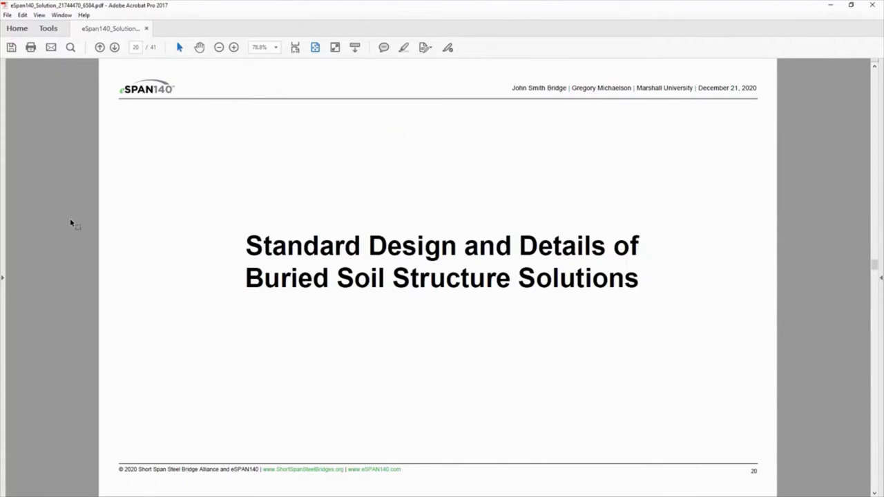
Scroll through buried soil structure pages 21–29 to the member contact divider on page 30.
{"action": "scroll", "coordinate": [69, 218], "scroll_direction": "down", "scroll_amount": 1}
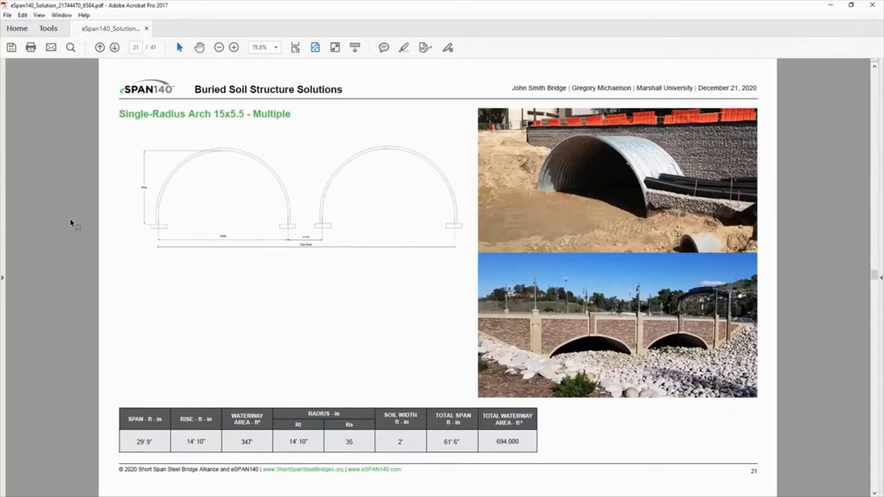
{"action": "scroll", "coordinate": [70, 218], "scroll_direction": "down", "scroll_amount": 1}
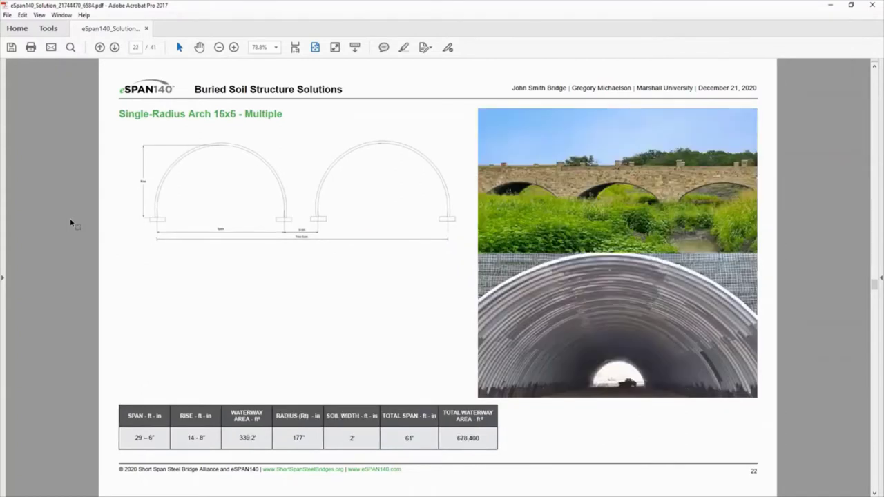
{"action": "scroll", "coordinate": [69, 217], "scroll_direction": "down", "scroll_amount": 1}
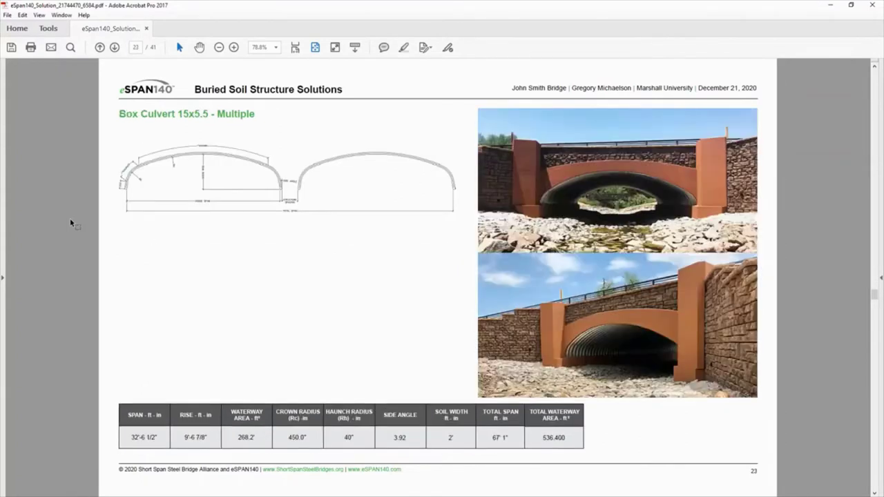
{"action": "scroll", "coordinate": [69, 218], "scroll_direction": "down", "scroll_amount": 1}
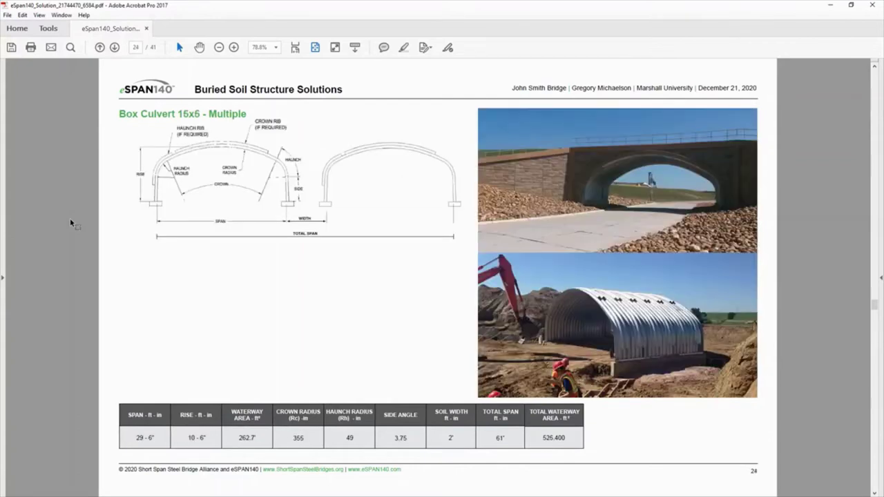
{"action": "scroll", "coordinate": [70, 218], "scroll_direction": "down", "scroll_amount": 1}
{"action": "scroll", "coordinate": [70, 218], "scroll_direction": "down", "scroll_amount": 1}
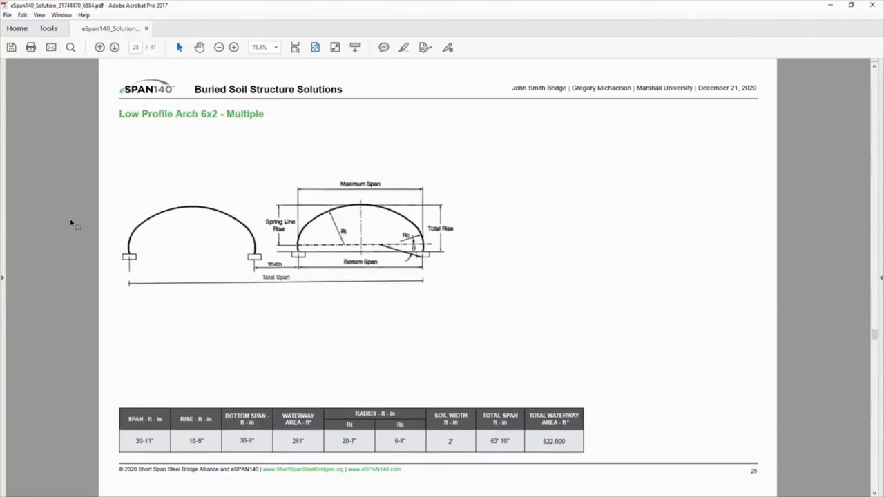
{"action": "scroll", "coordinate": [70, 218], "scroll_direction": "down", "scroll_amount": 1}
{"action": "scroll", "coordinate": [70, 217], "scroll_direction": "down", "scroll_amount": 1}
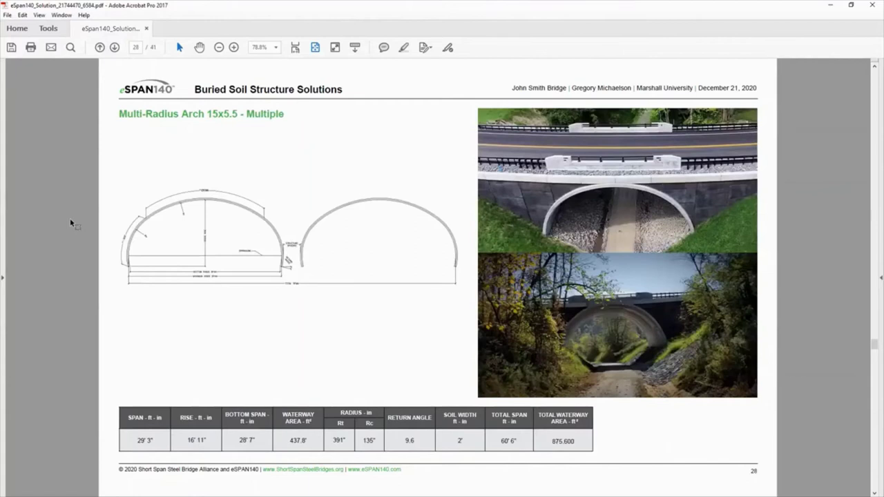
{"action": "scroll", "coordinate": [70, 217], "scroll_direction": "down", "scroll_amount": 1}
{"action": "scroll", "coordinate": [70, 223], "scroll_direction": "down", "scroll_amount": 1}
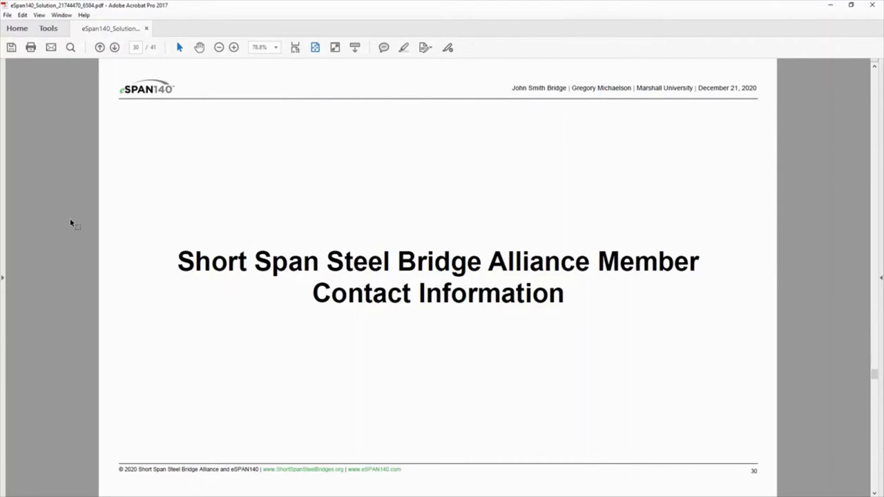
Scroll past the fabricator listings to the Industry Association members list on page 35.
{"action": "scroll", "coordinate": [70, 223], "scroll_direction": "down", "scroll_amount": 1}
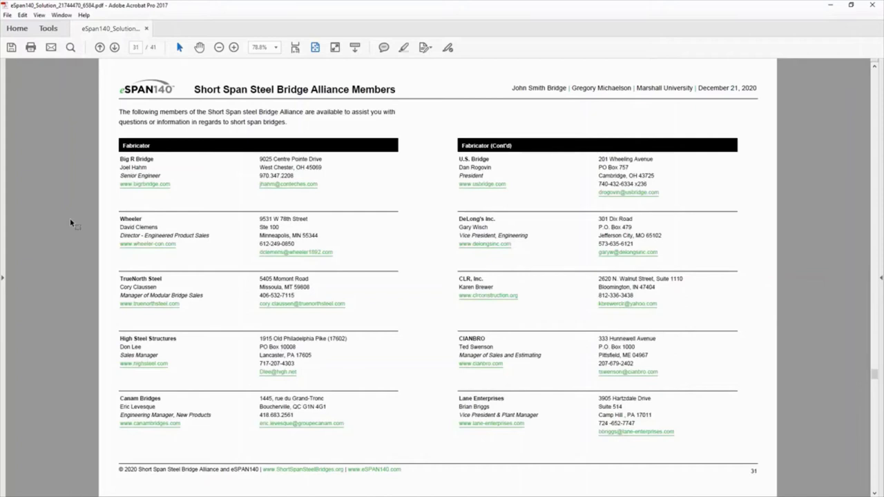
{"action": "scroll", "coordinate": [69, 223], "scroll_direction": "down", "scroll_amount": 1}
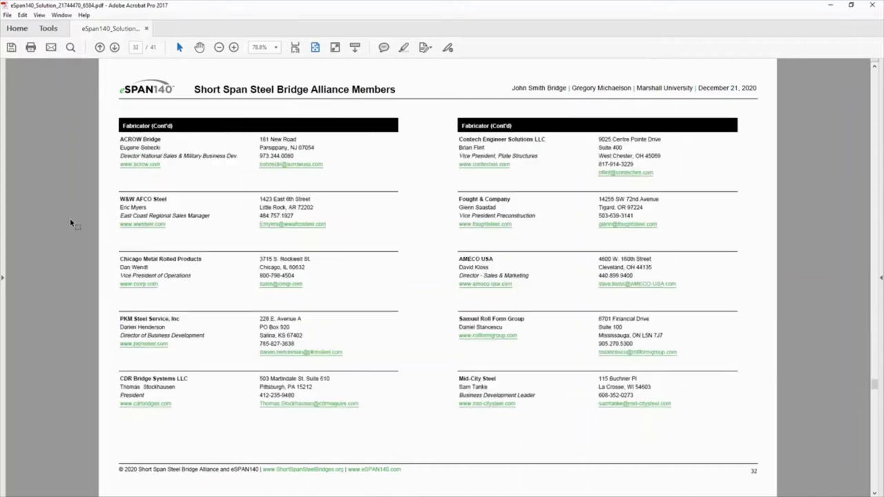
{"action": "scroll", "coordinate": [70, 223], "scroll_direction": "down", "scroll_amount": 3}
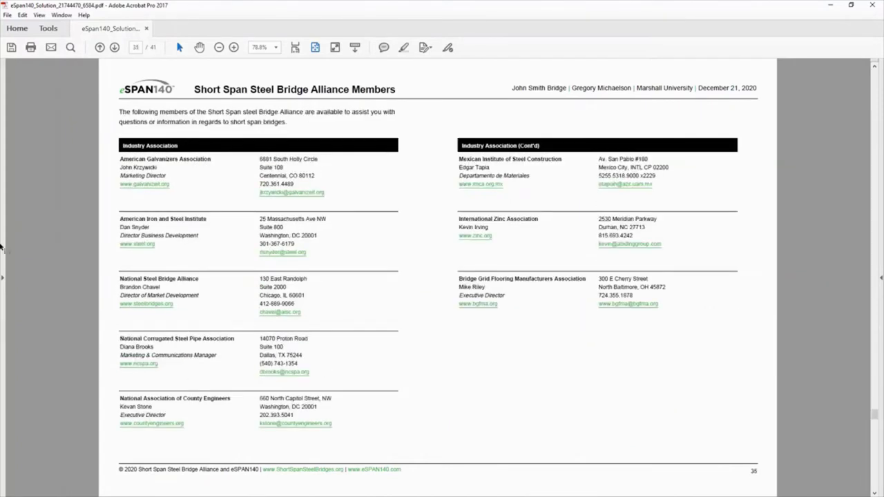